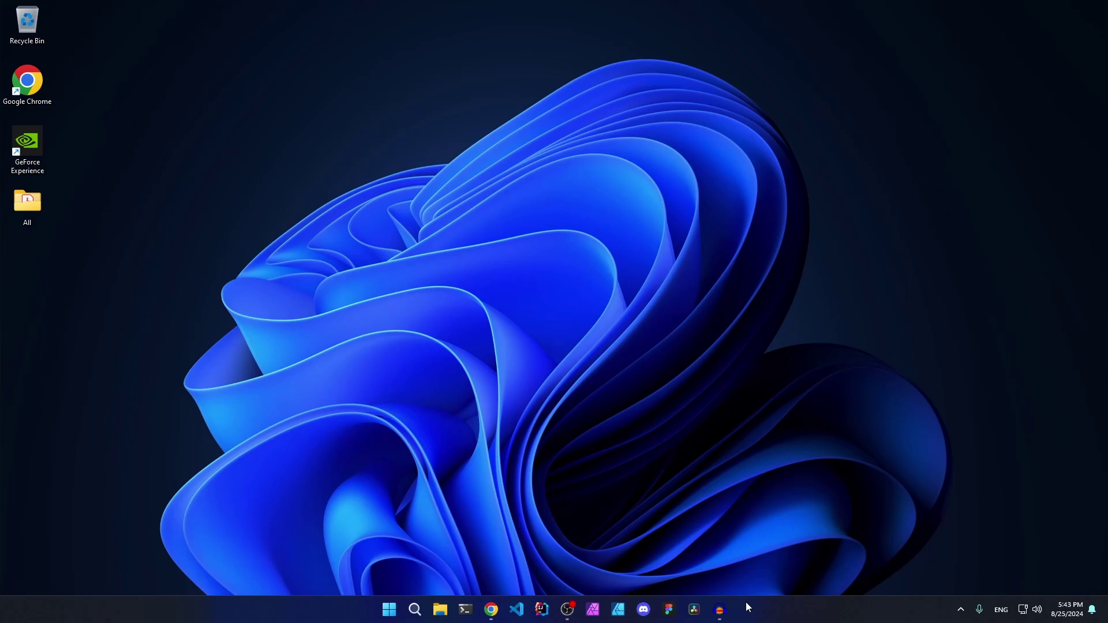
Step: Launch IntelliJ IDEA from the Windows taskbar
{"action": "left_click", "coordinate": [545, 610]}
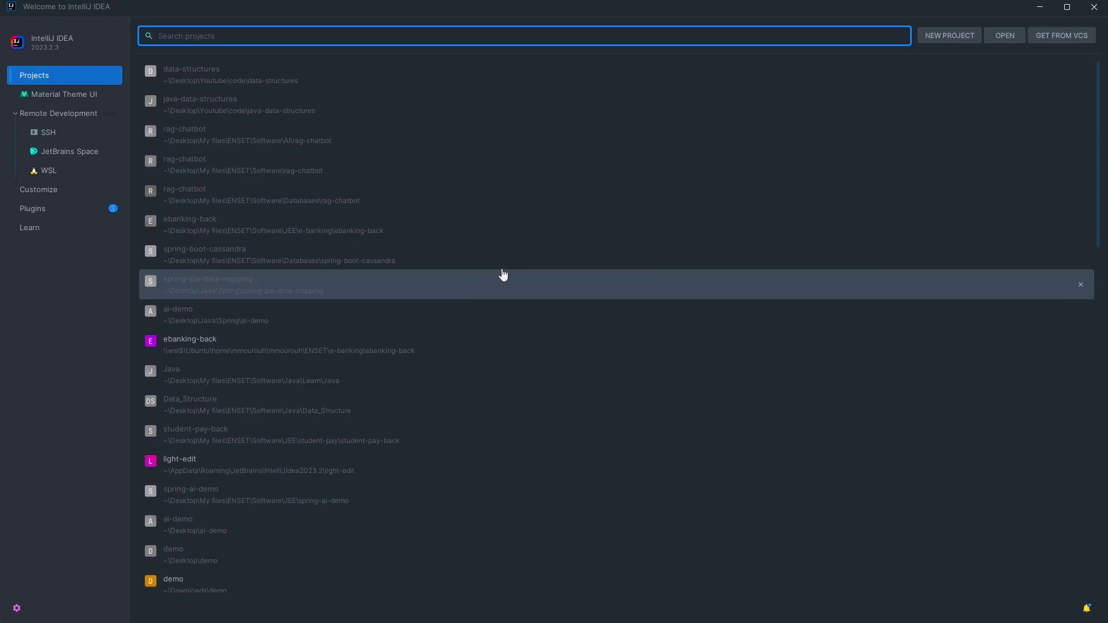
Step: Create the Java project my-project on JDK 21 in the chosen folder location
{"action": "left_click", "coordinate": [938, 39]}
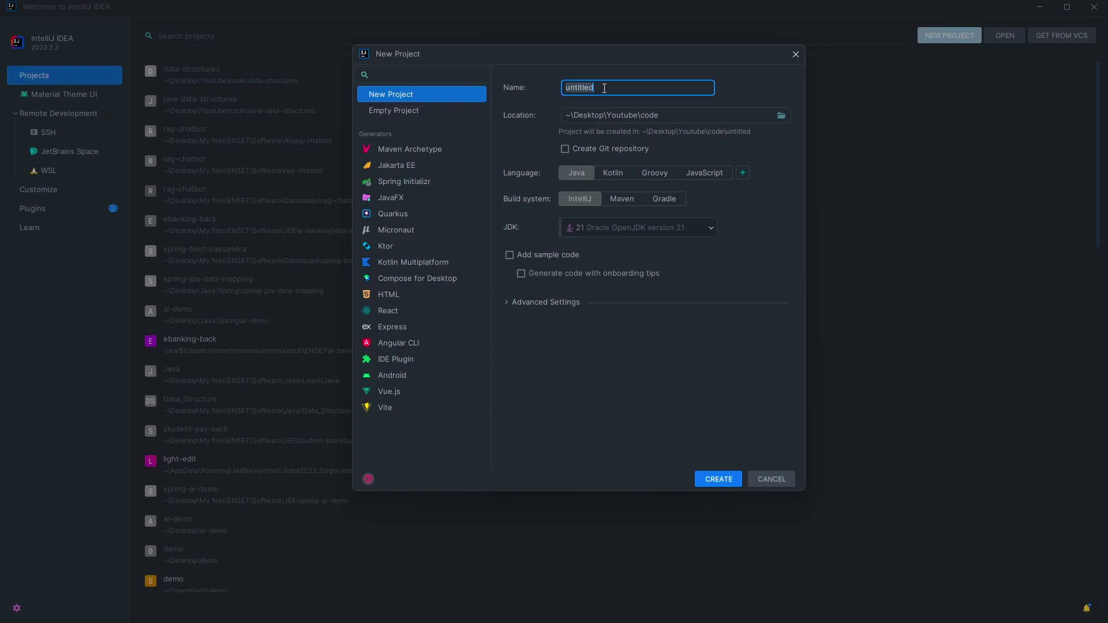
{"action": "type", "text": "my-p"}
{"action": "type", "text": "roject"}
{"action": "left_click", "coordinate": [782, 115]}
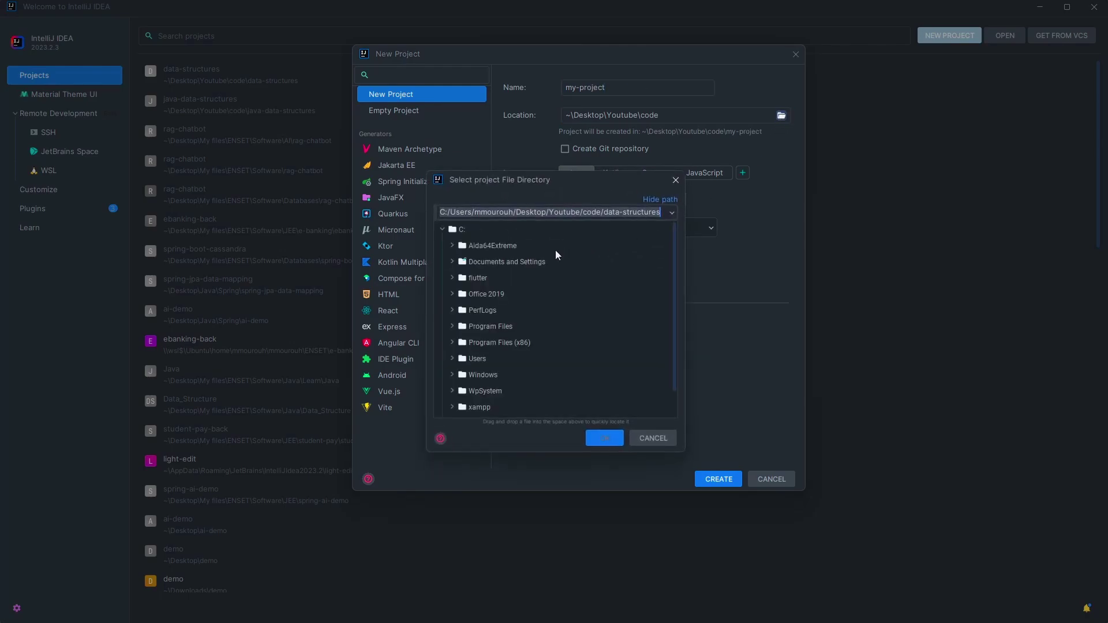
{"action": "left_click", "coordinate": [676, 180]}
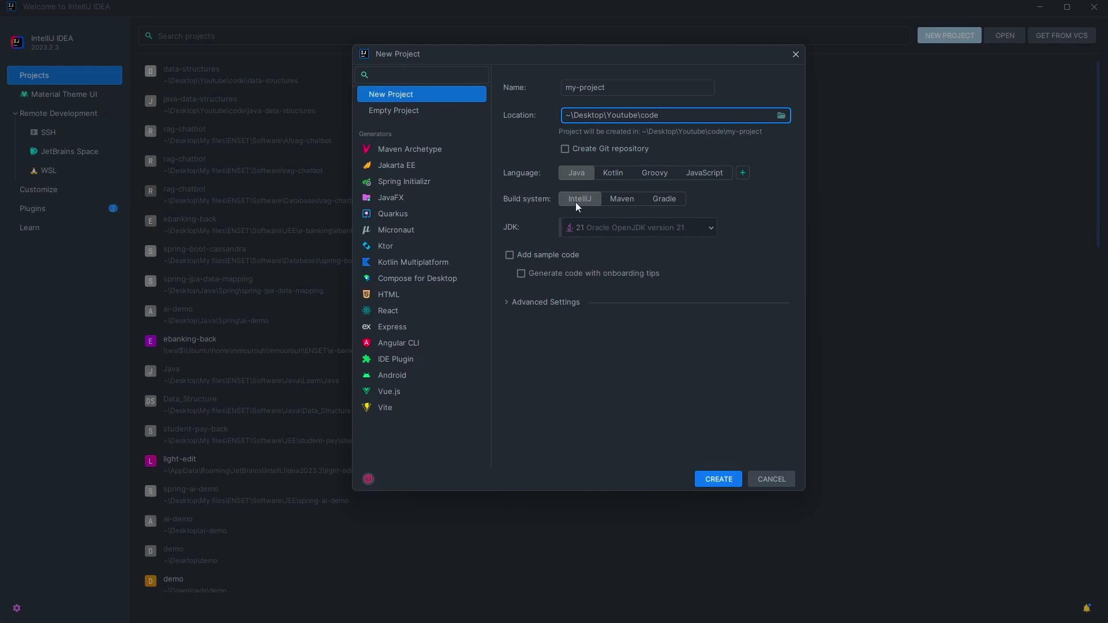
{"action": "left_click", "coordinate": [598, 230]}
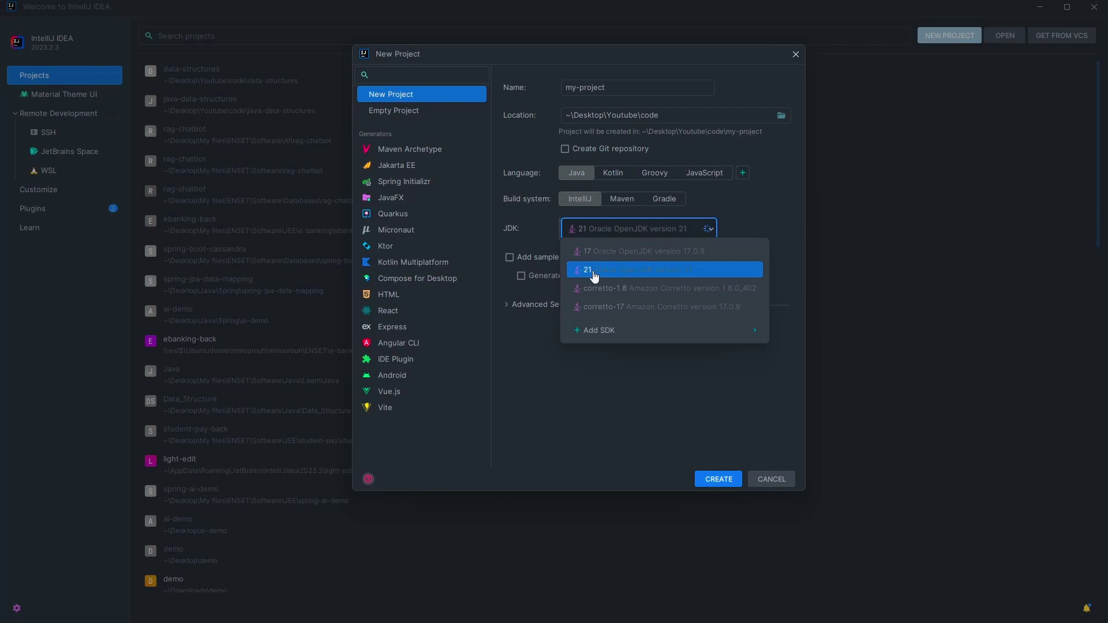
{"action": "left_click", "coordinate": [593, 271]}
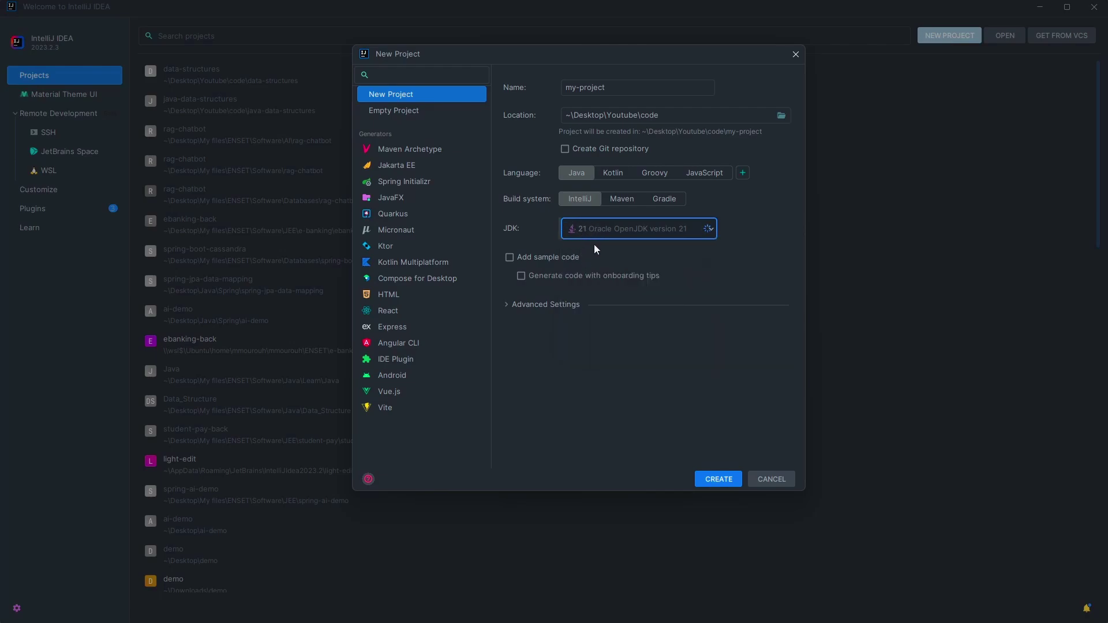
{"action": "left_click", "coordinate": [715, 480]}
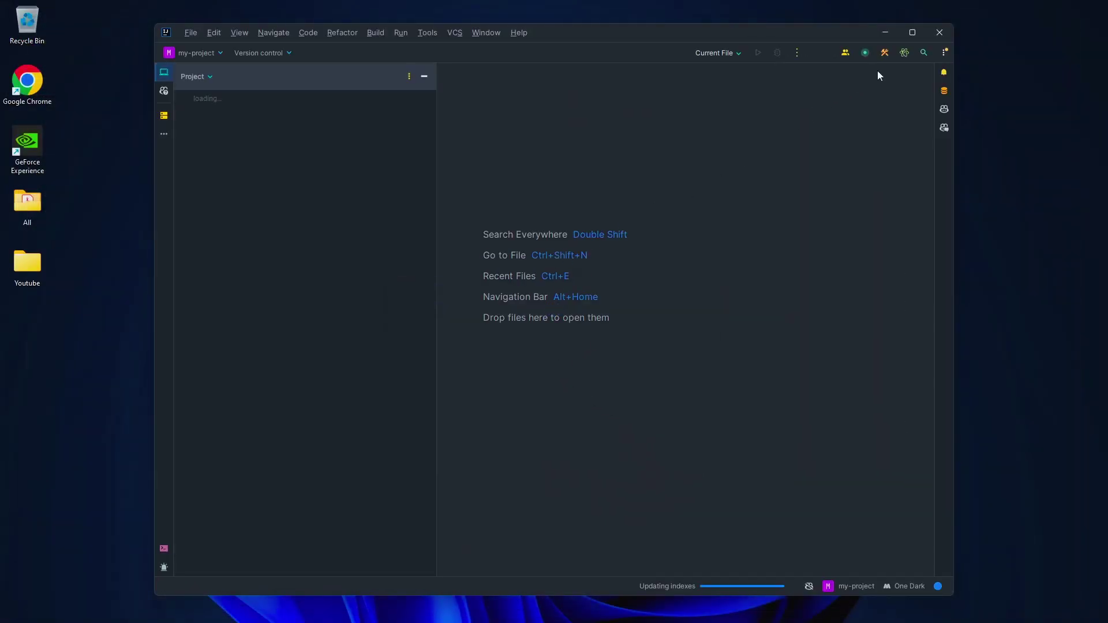
Step: Maximize the project window and start a new Java class in the src folder
{"action": "left_click", "coordinate": [912, 32]}
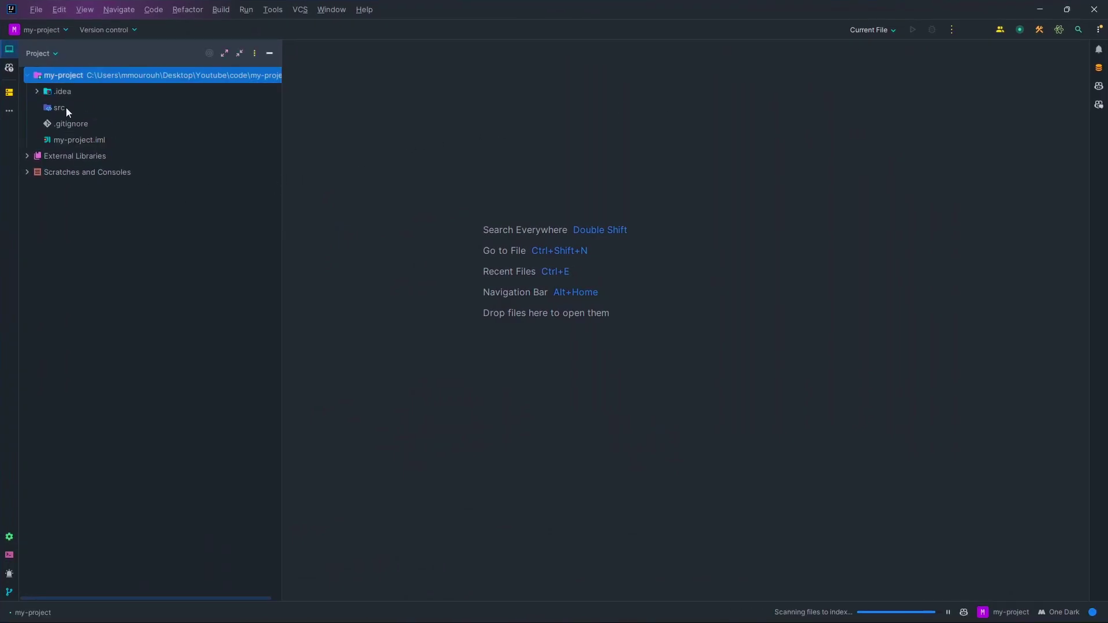
{"action": "left_click", "coordinate": [67, 108]}
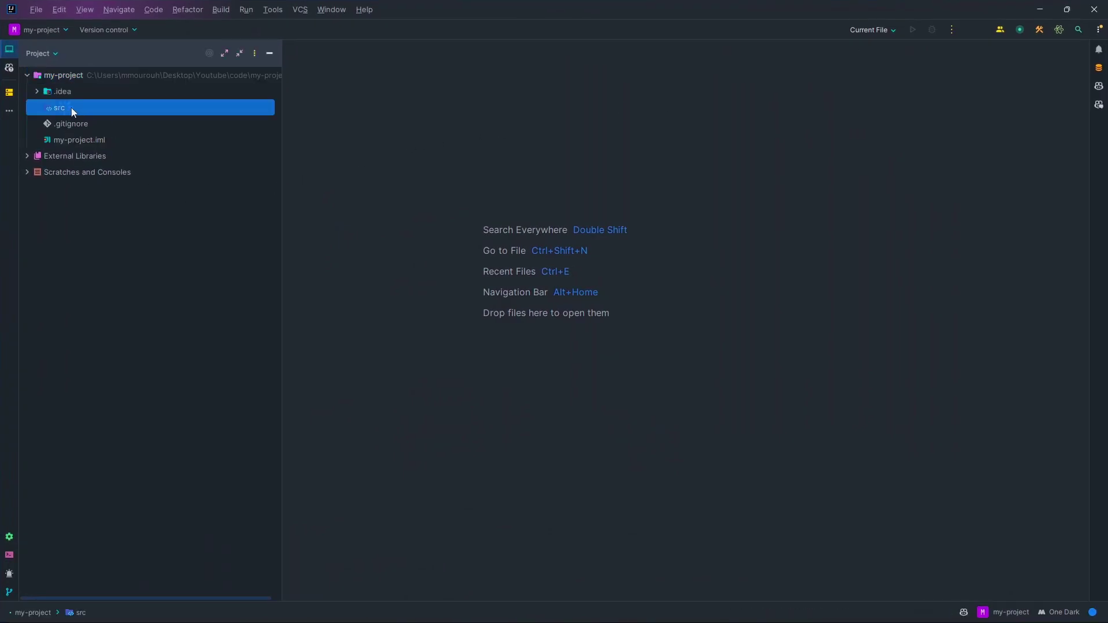
{"action": "right_click", "coordinate": [90, 109]}
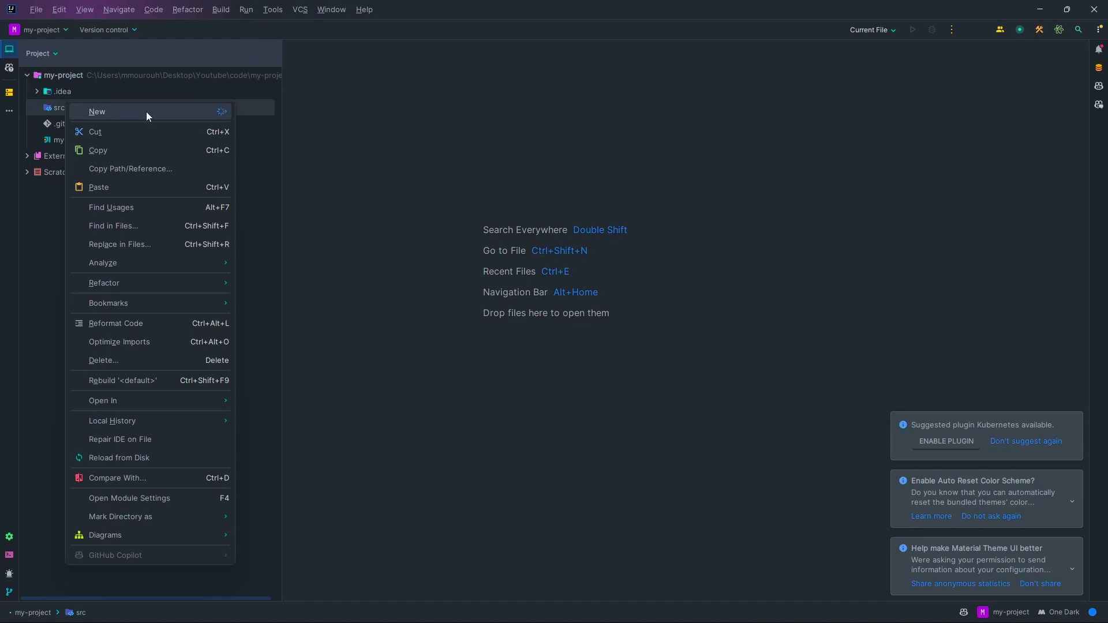
{"action": "mouse_move", "coordinate": [146, 111]}
{"action": "left_click", "coordinate": [297, 106]}
{"action": "type", "text": "M"}
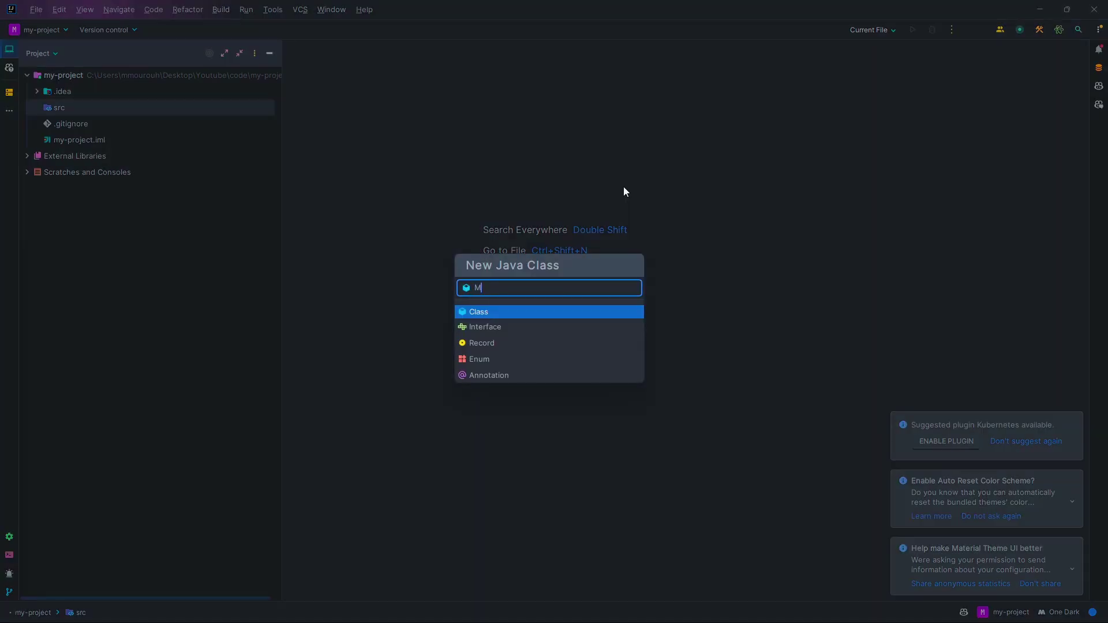
{"action": "type", "text": "ain"}
Step: Create the Main class with a main method whose sout prints "Hello World"
{"action": "key", "text": "Return"}
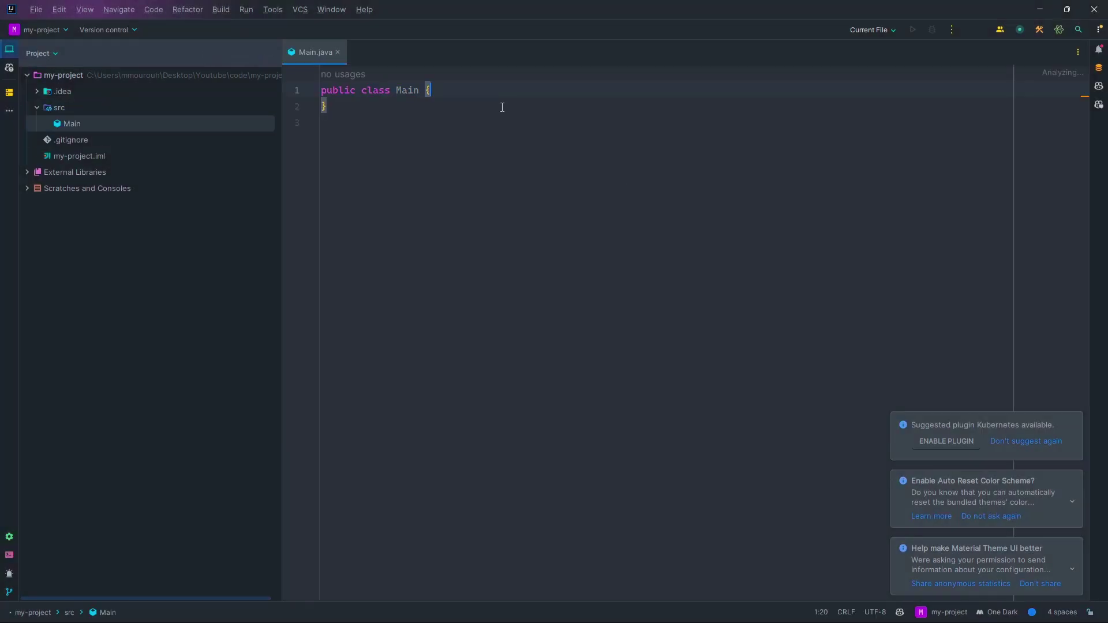
{"action": "key", "text": "Return"}
{"action": "type", "text": "main"}
{"action": "key", "text": "Return"}
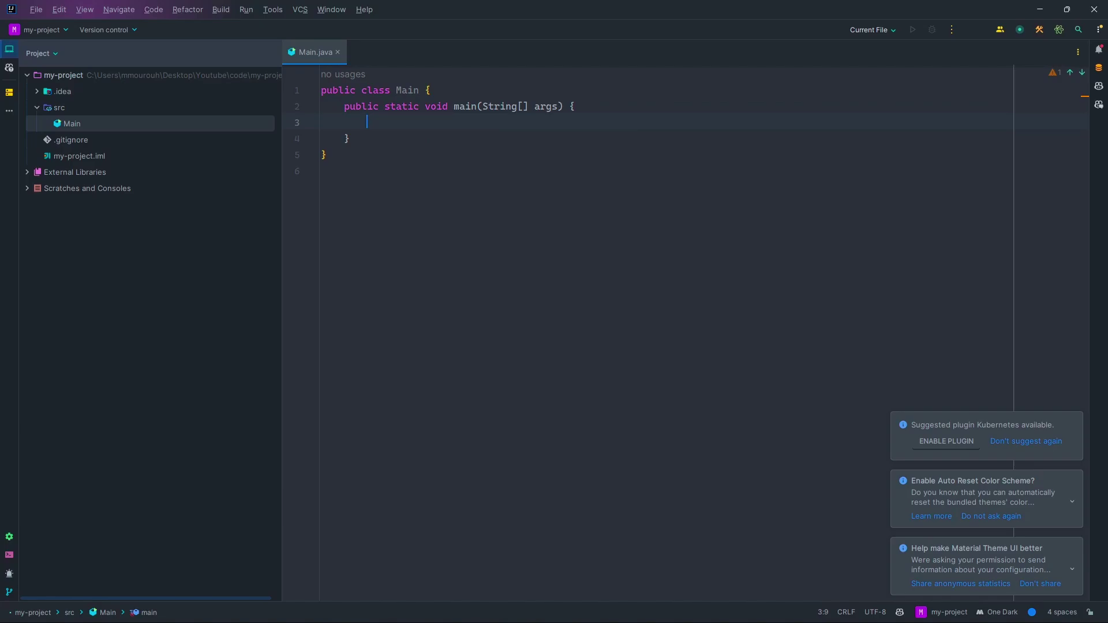
{"action": "type", "text": "System.out"}
{"action": "key", "text": "Return"}
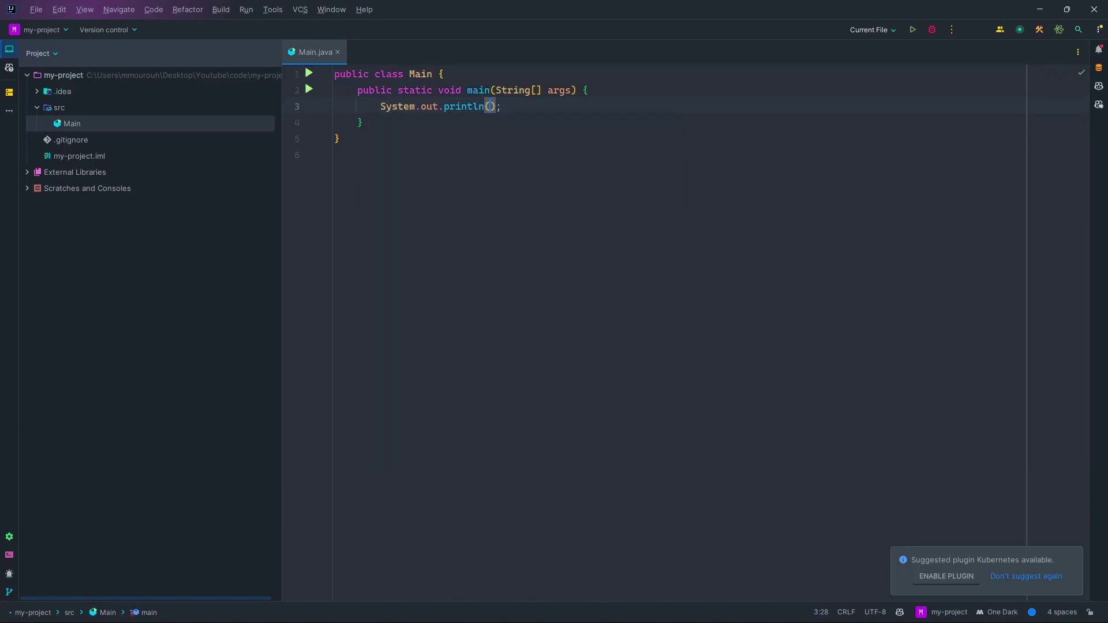
{"action": "type", "text": "\""}
{"action": "type", "text": "\"Hello World"}
{"action": "key", "text": "Down"}
{"action": "key", "text": "Down"}
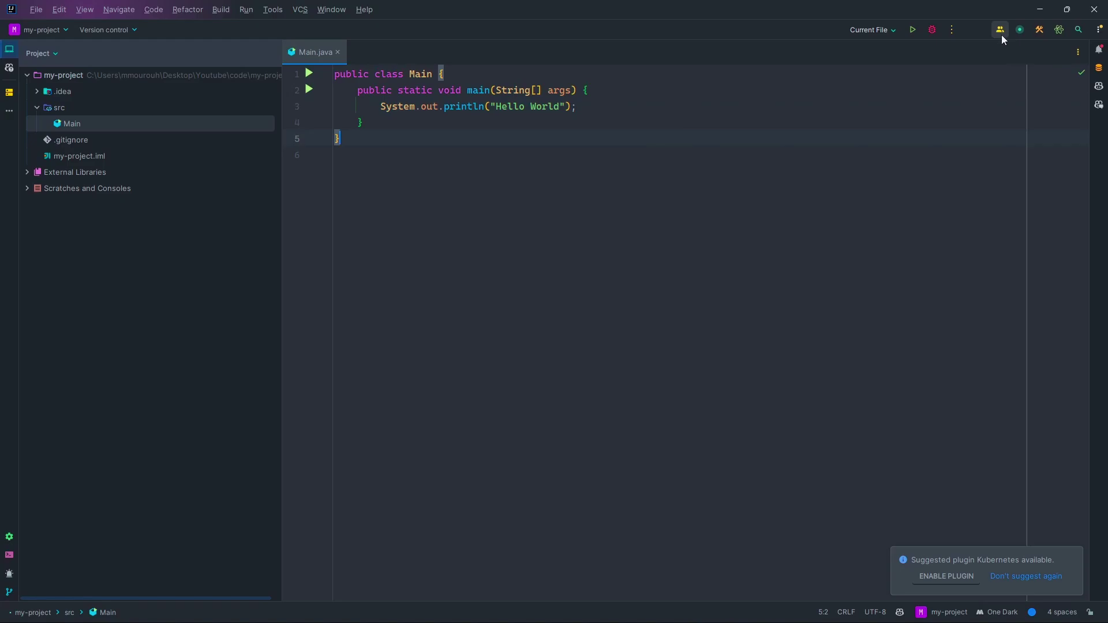
Step: Run Main and highlight the Hello World line in the console output
{"action": "left_click", "coordinate": [913, 29]}
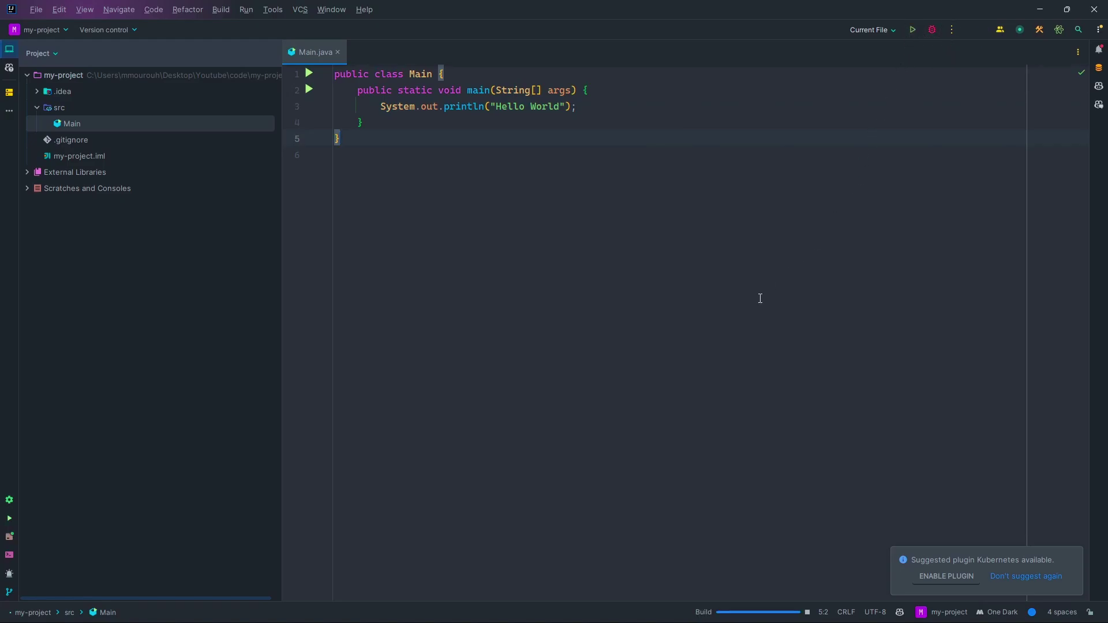
{"action": "left_click_drag", "start_coordinate": [50, 477], "coordinate": [112, 477]}
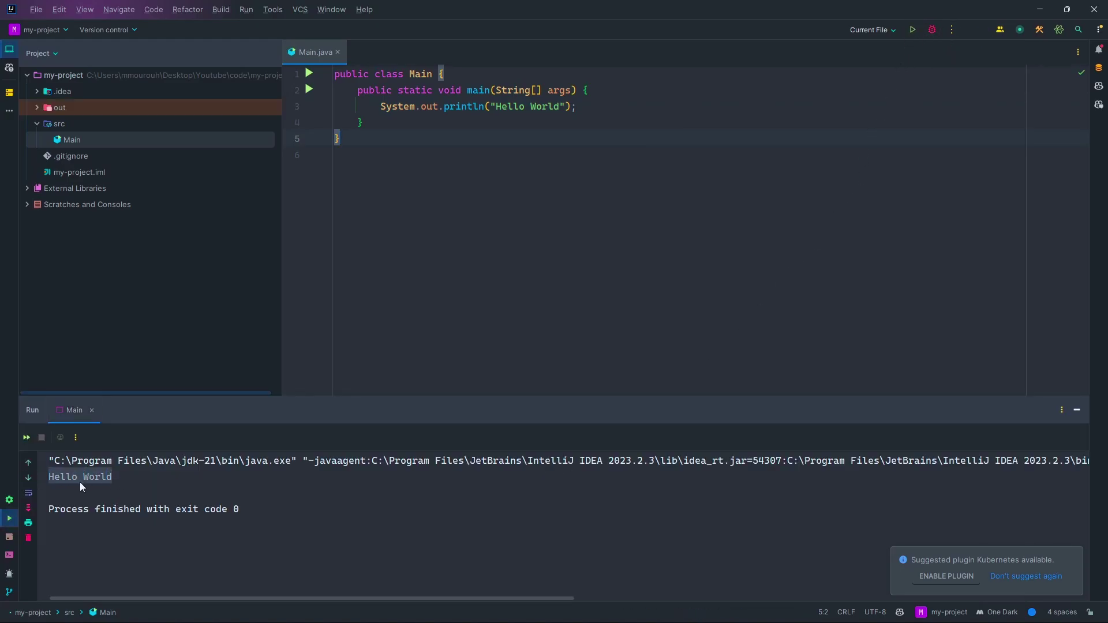